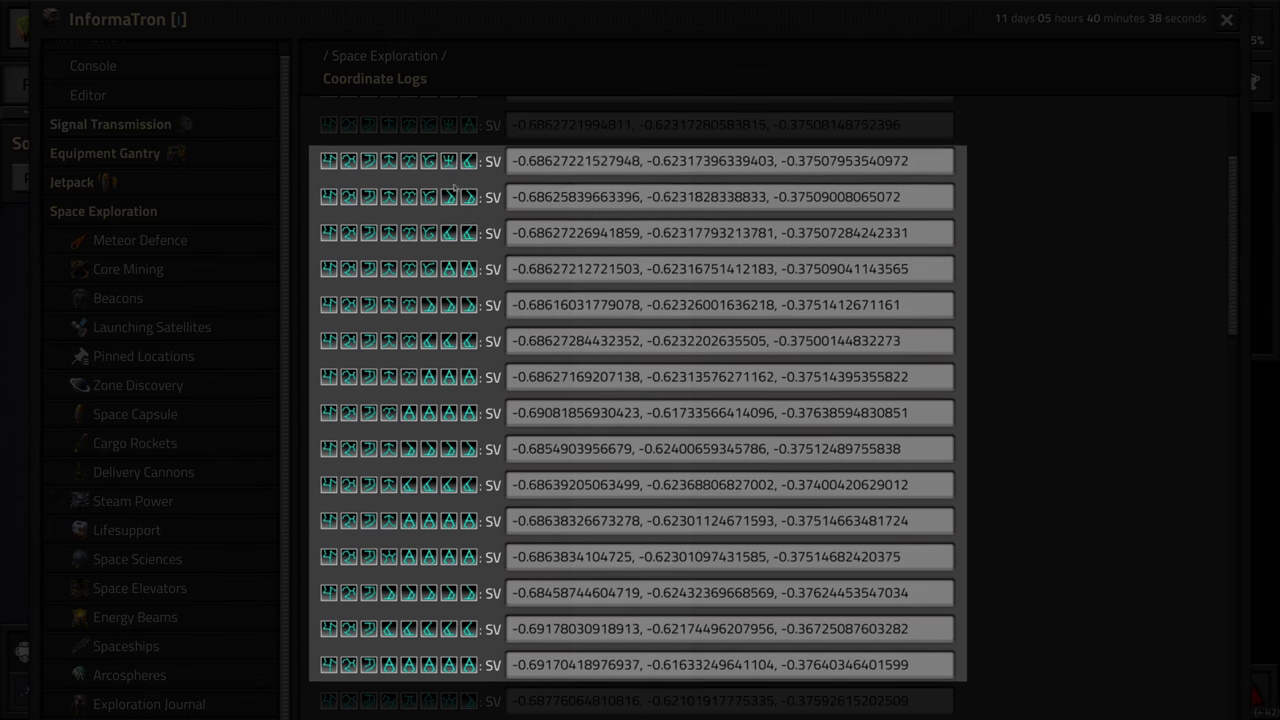
scroll(460, 210, up, 1)
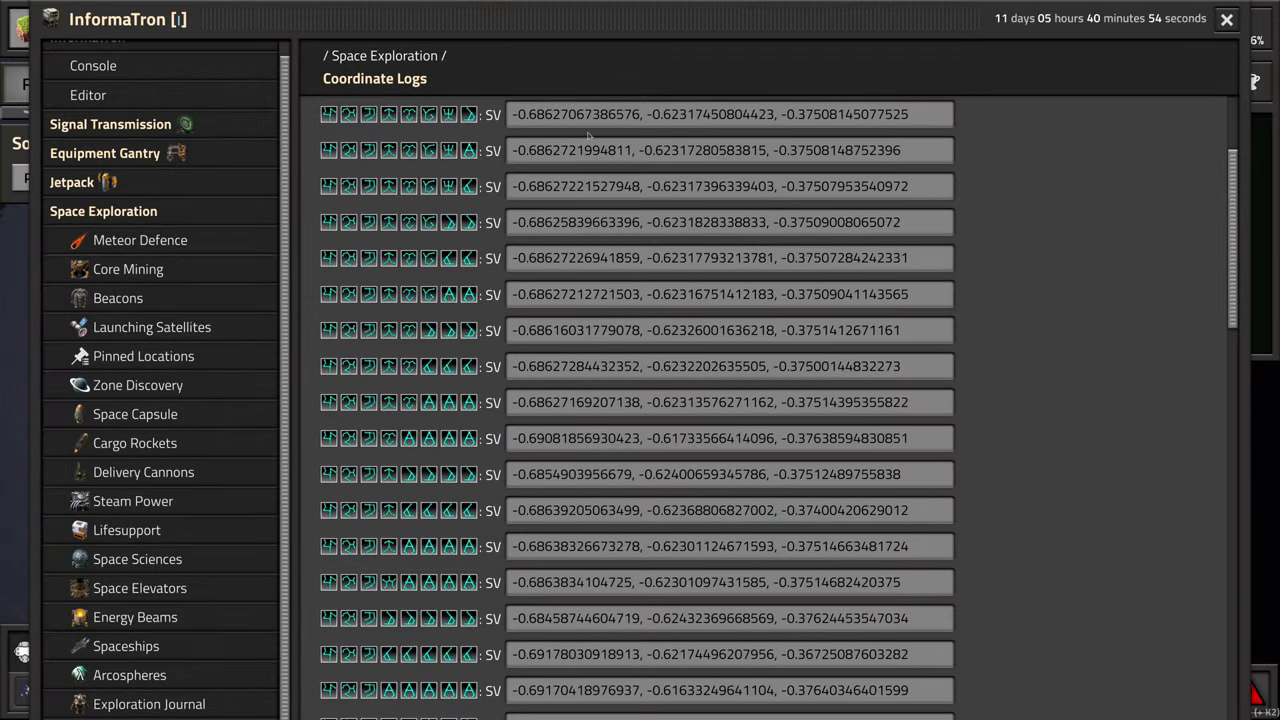
scroll(510, 210, up, 2)
scroll(490, 220, up, 2)
scroll(485, 225, up, 2)
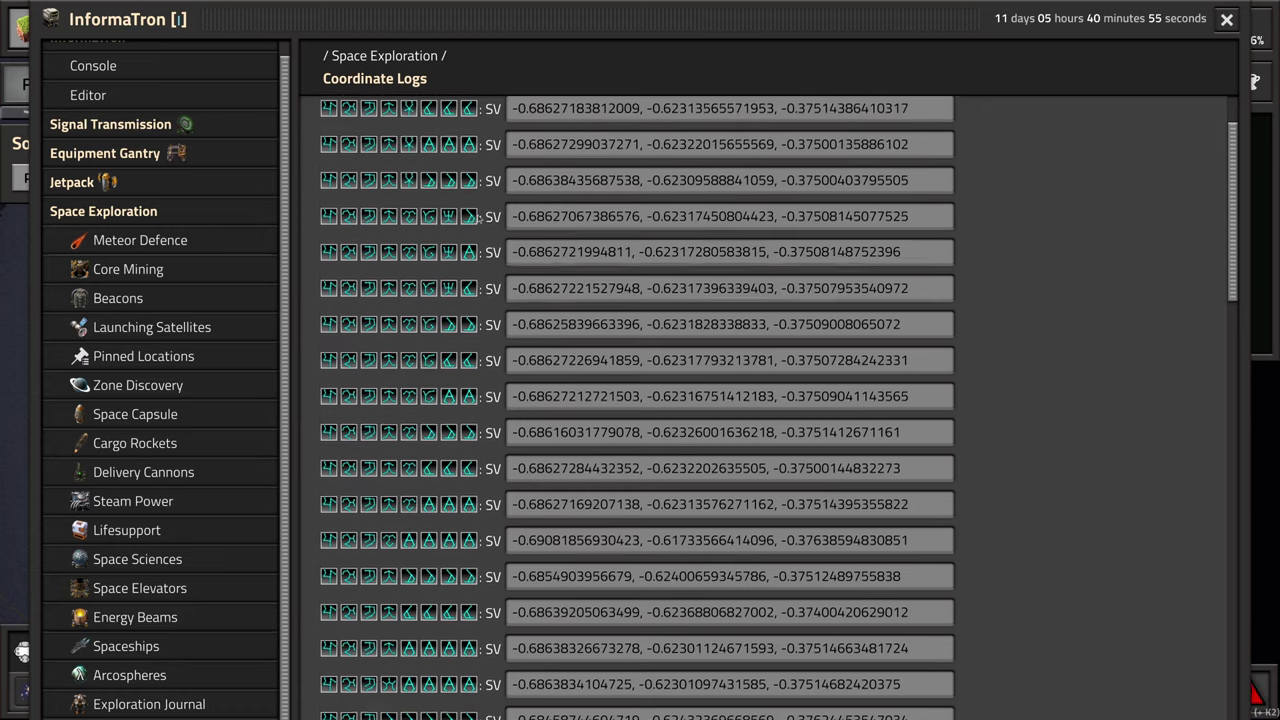
scroll(481, 227, up, 2)
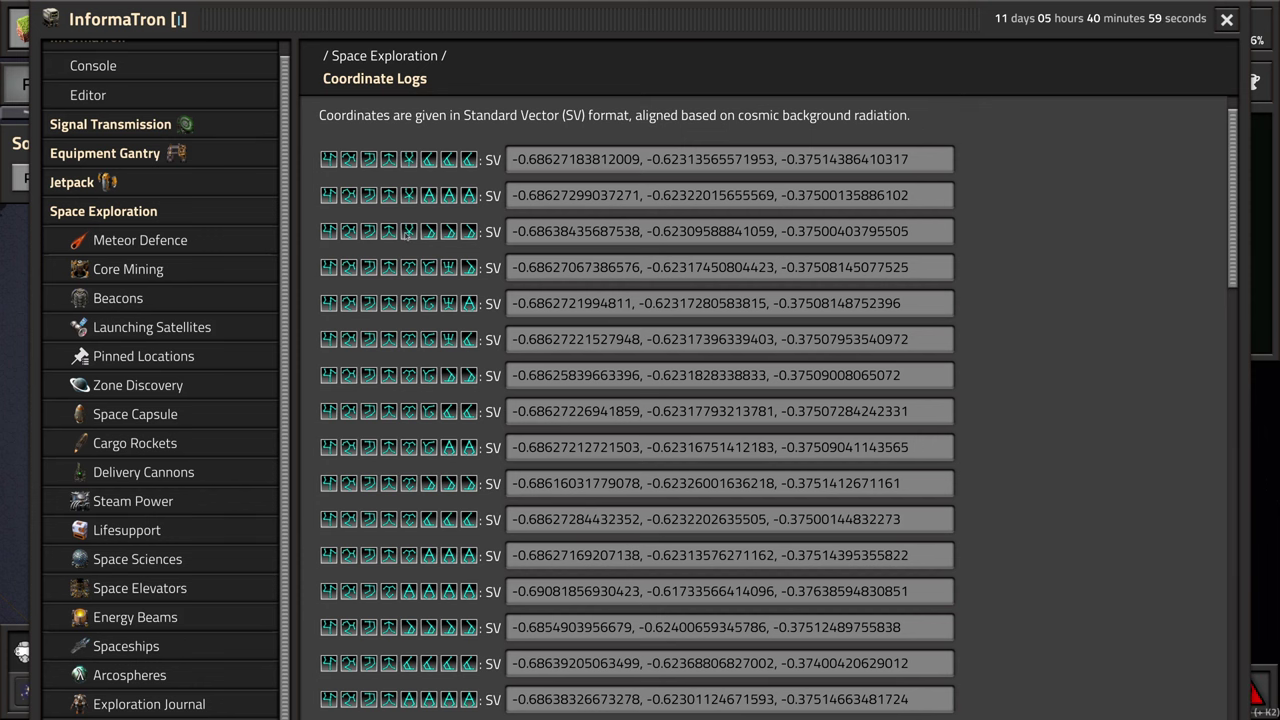
scroll(430, 245, up, 1)
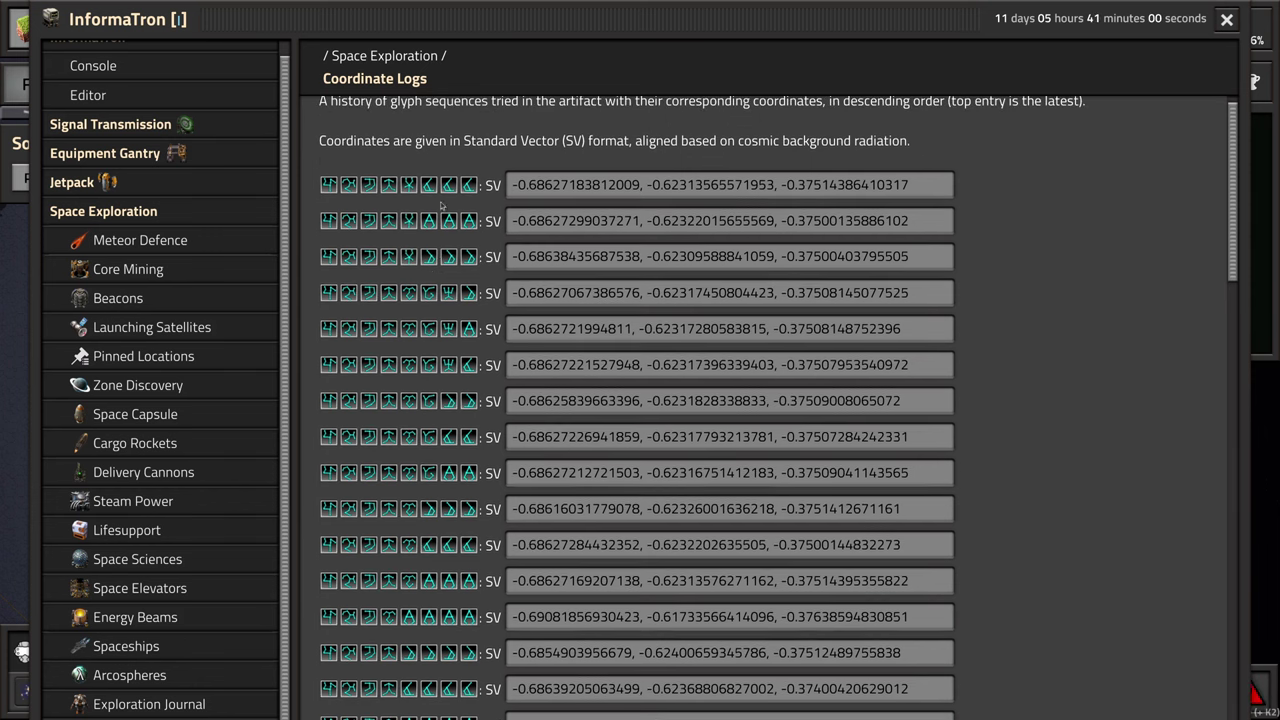